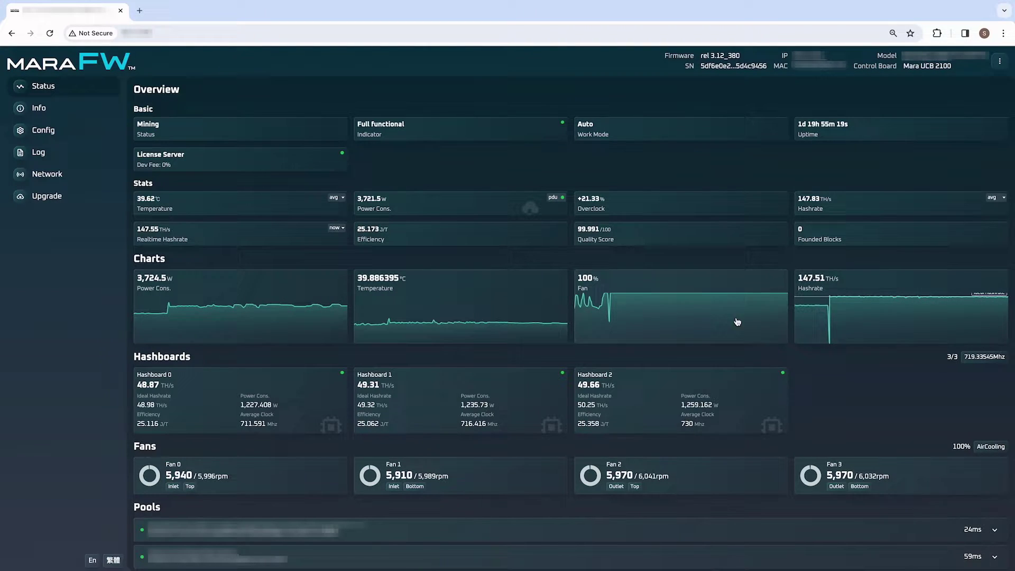
Preview the temperature history chart, then open Hashboard 0's status, hashrate and sensor readings
click(379, 319)
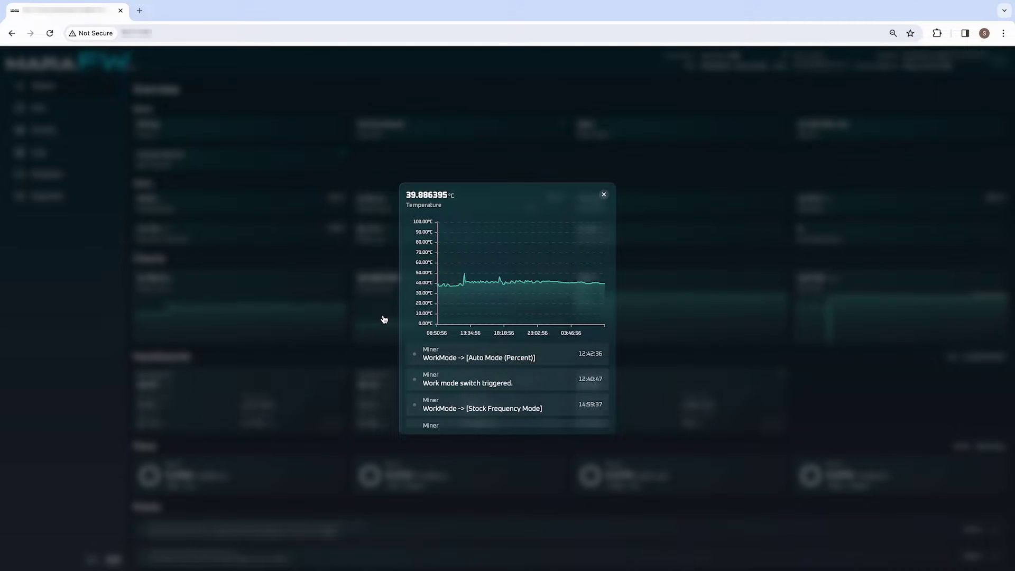
click(383, 320)
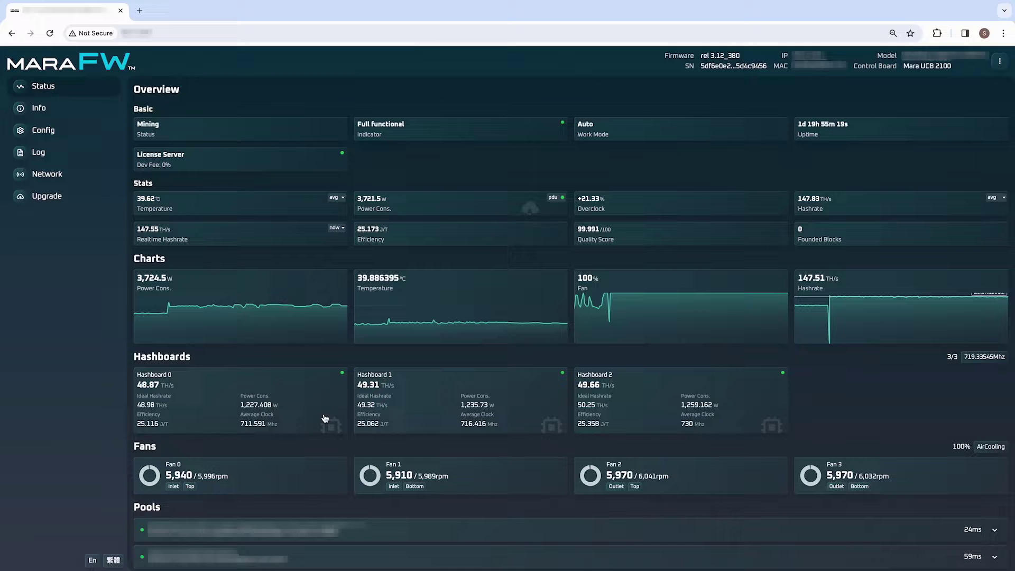
click(279, 416)
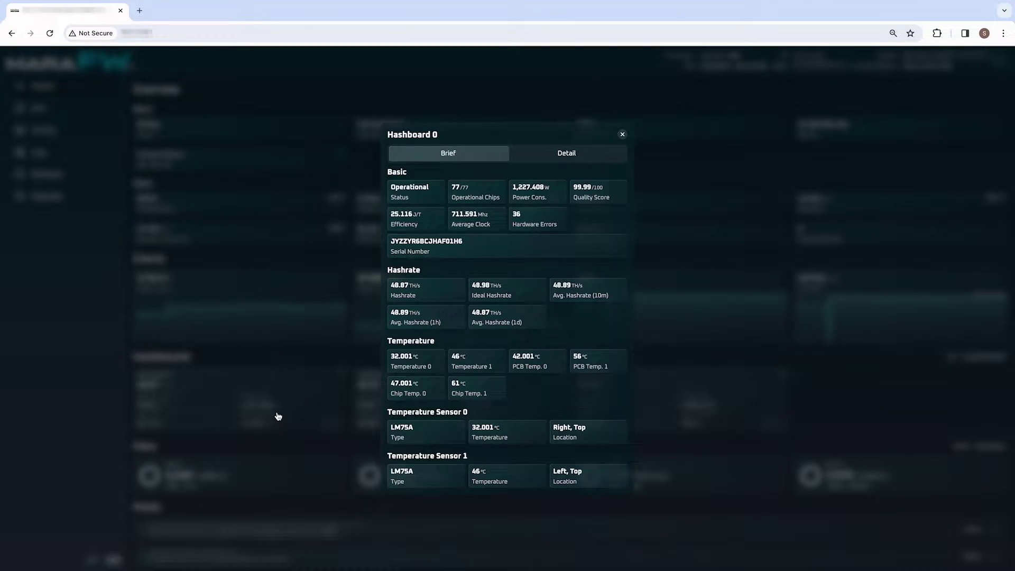
Review the first and second mining pools' statistics, then go to the Info page
click(278, 416)
scroll(331, 511, down, 1)
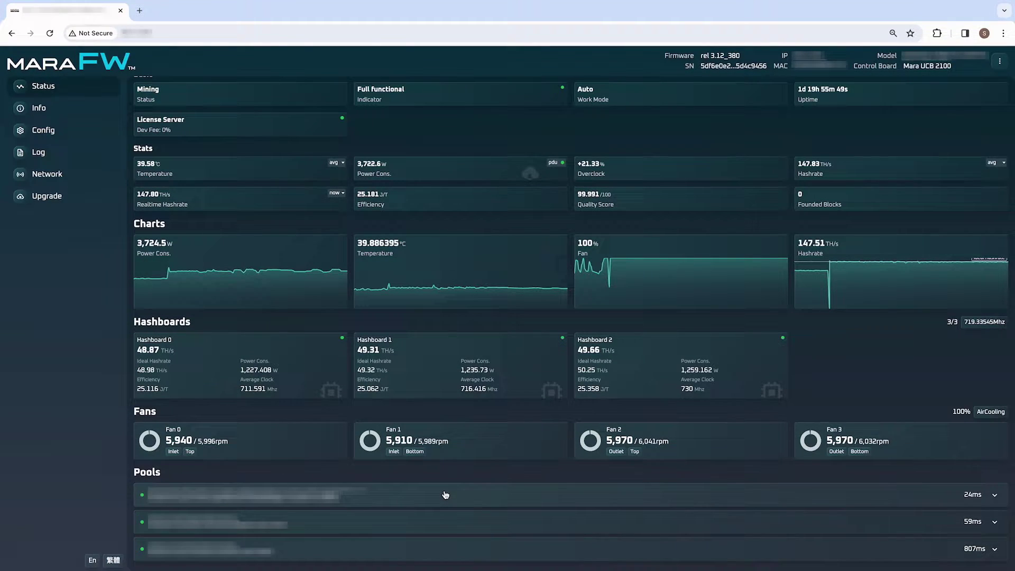
click(574, 497)
scroll(573, 497, down, 3)
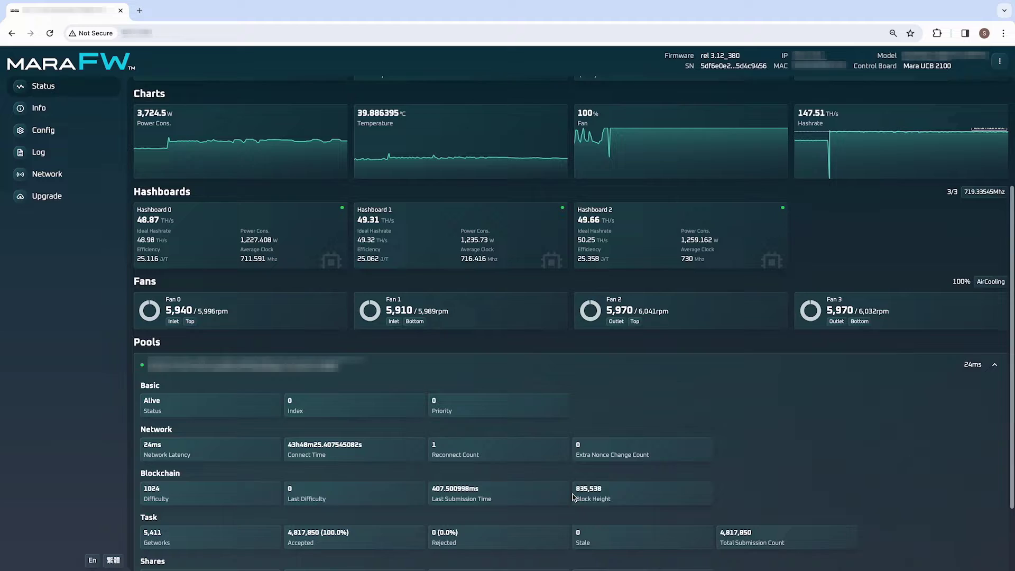
scroll(574, 497, down, 2)
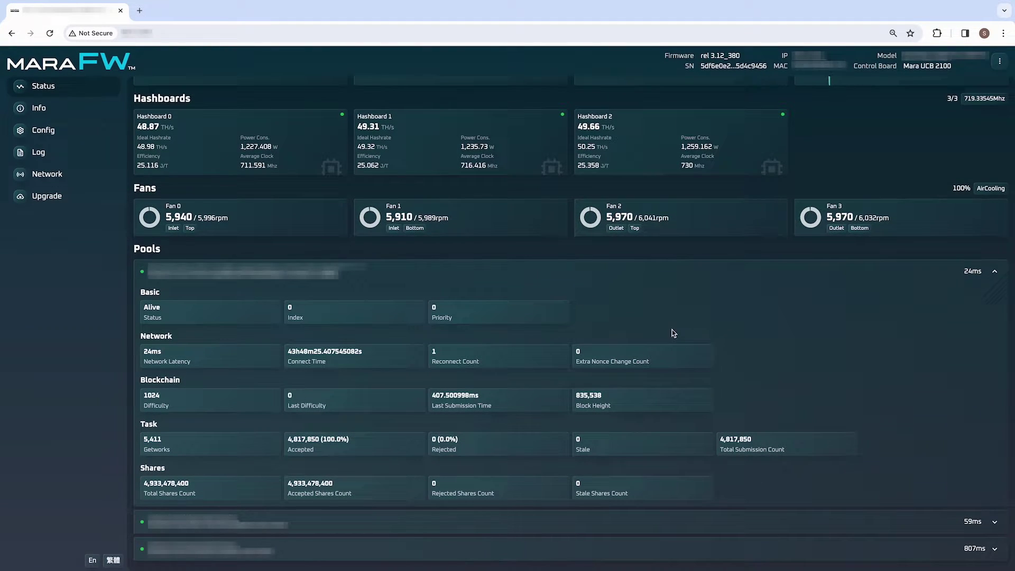
click(683, 279)
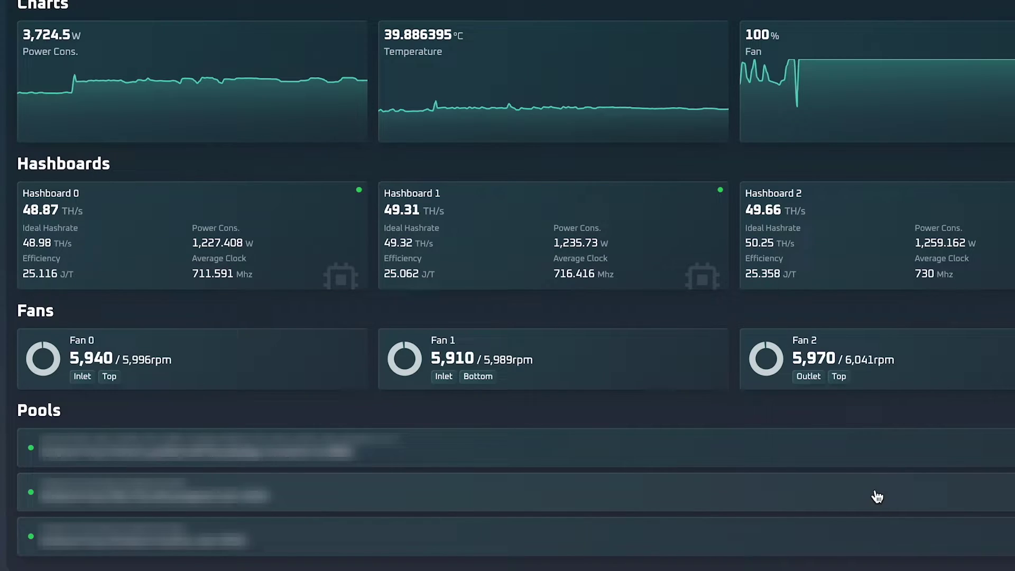
click(657, 535)
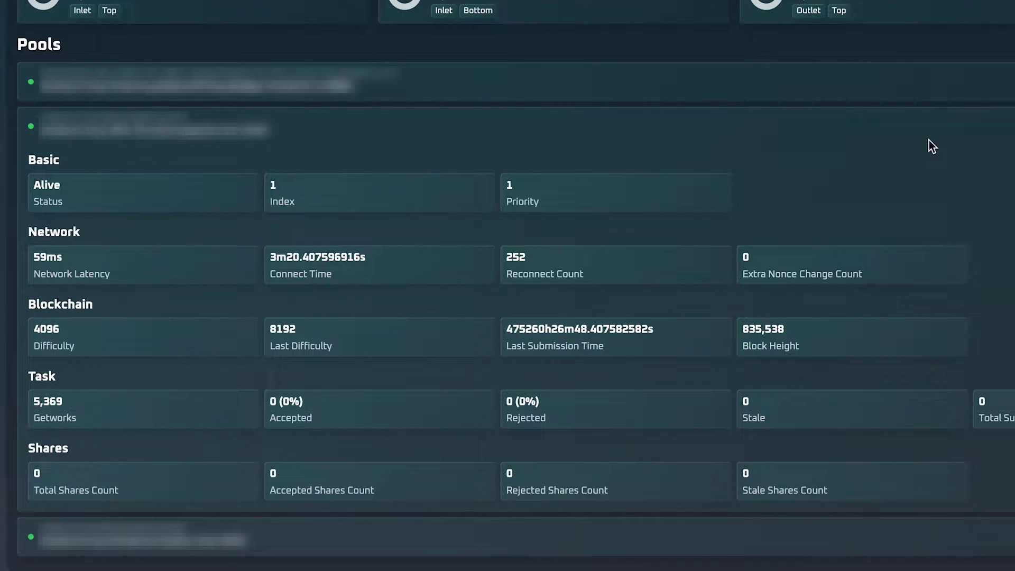
click(58, 108)
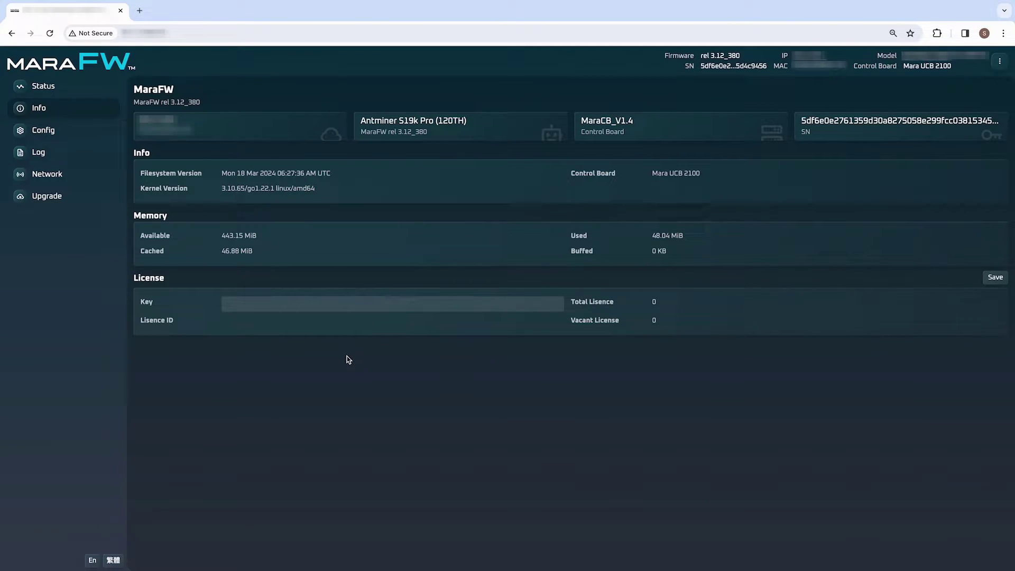
Show the Config page with three pools, Automatic Tuning at 20% and air cooling
click(79, 132)
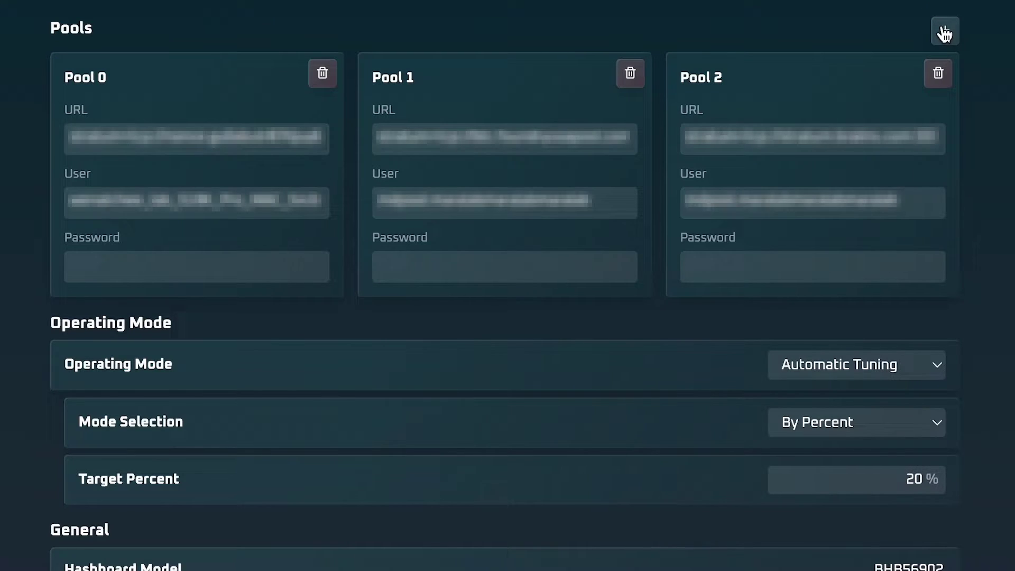
click(944, 32)
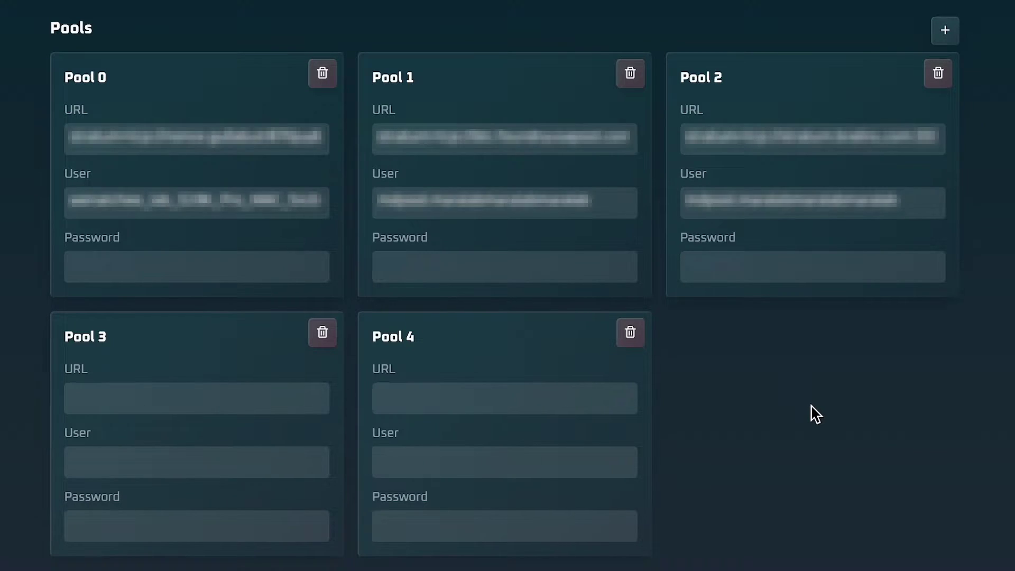
click(629, 334)
click(322, 332)
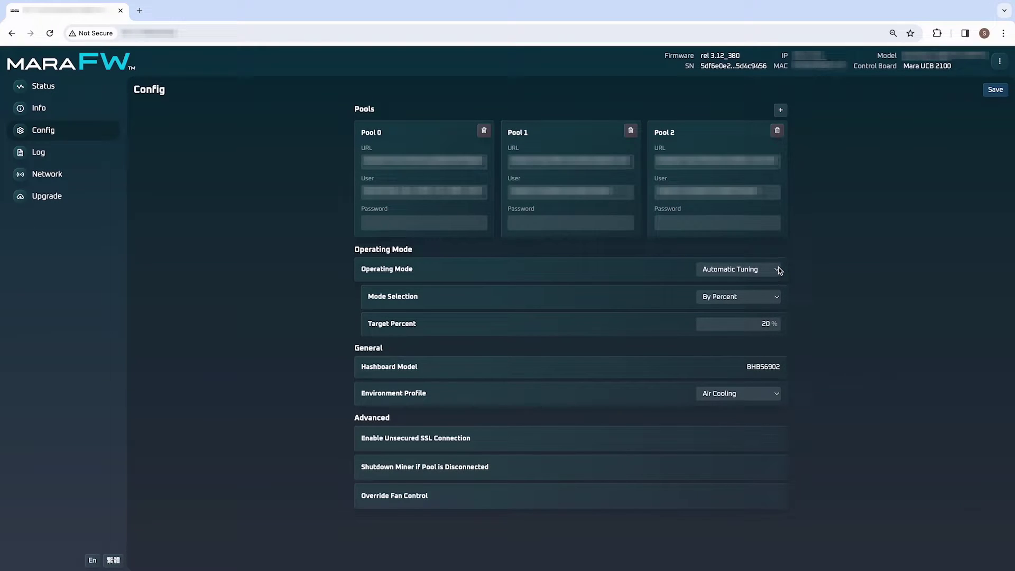
click(777, 270)
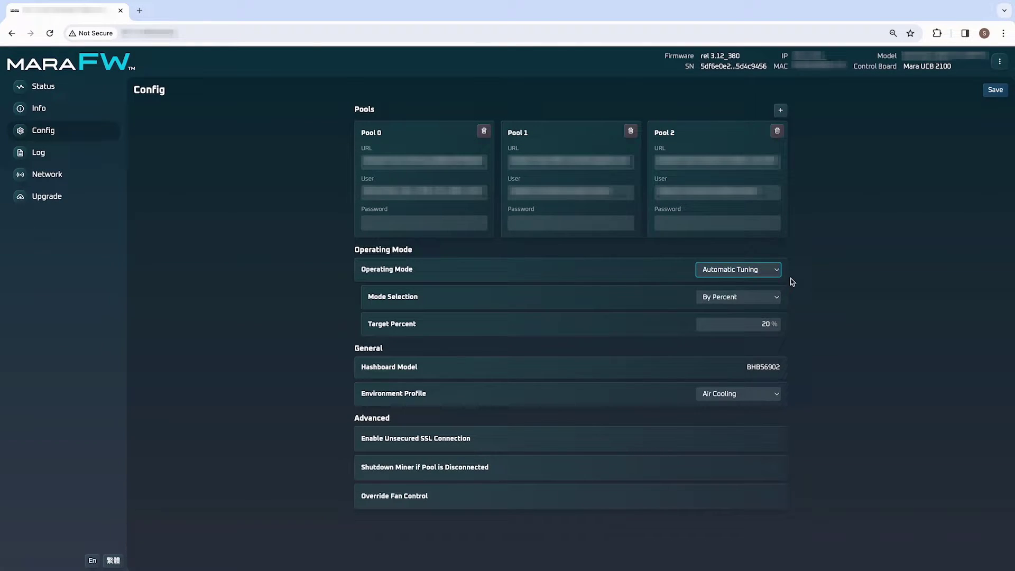
click(780, 298)
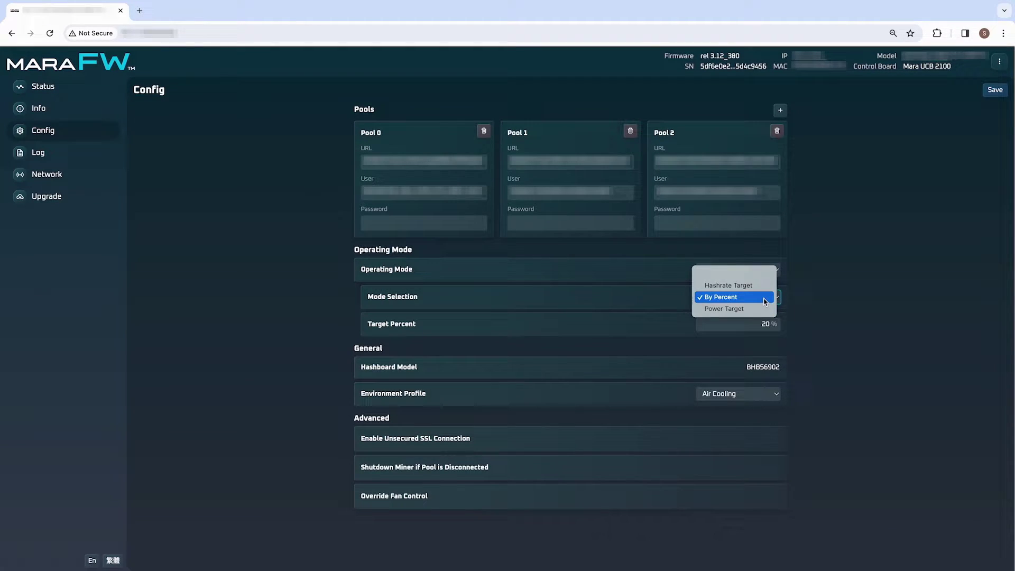
click(763, 302)
click(766, 270)
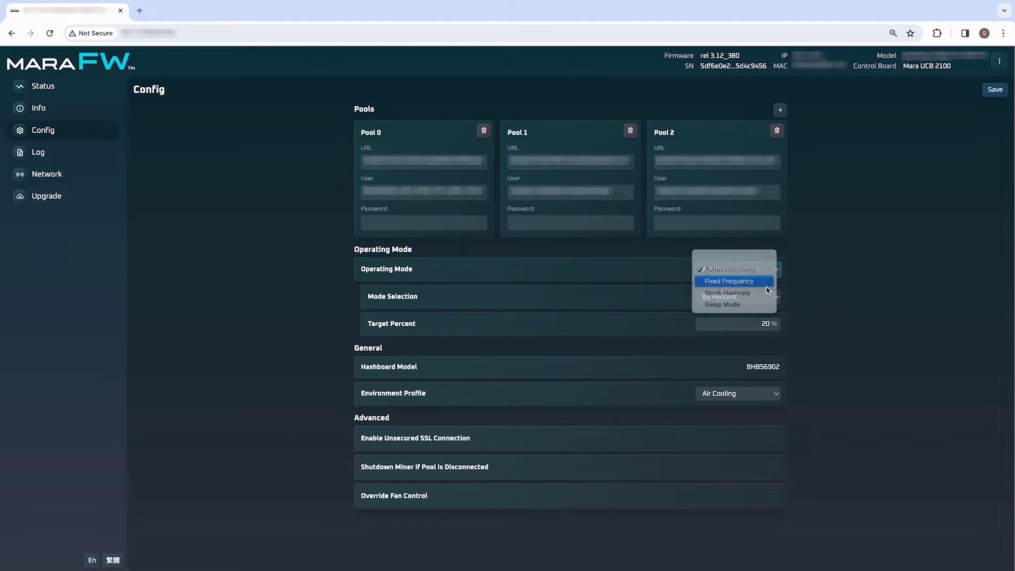
click(766, 284)
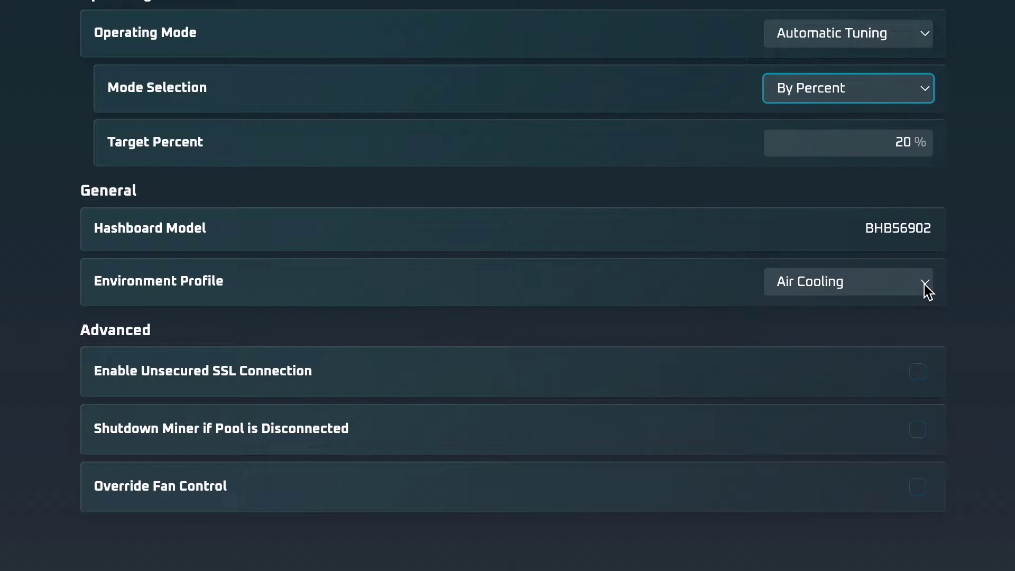
Change the environment profile from Air Cooling to Two-Phase Immersion Cooling
click(923, 283)
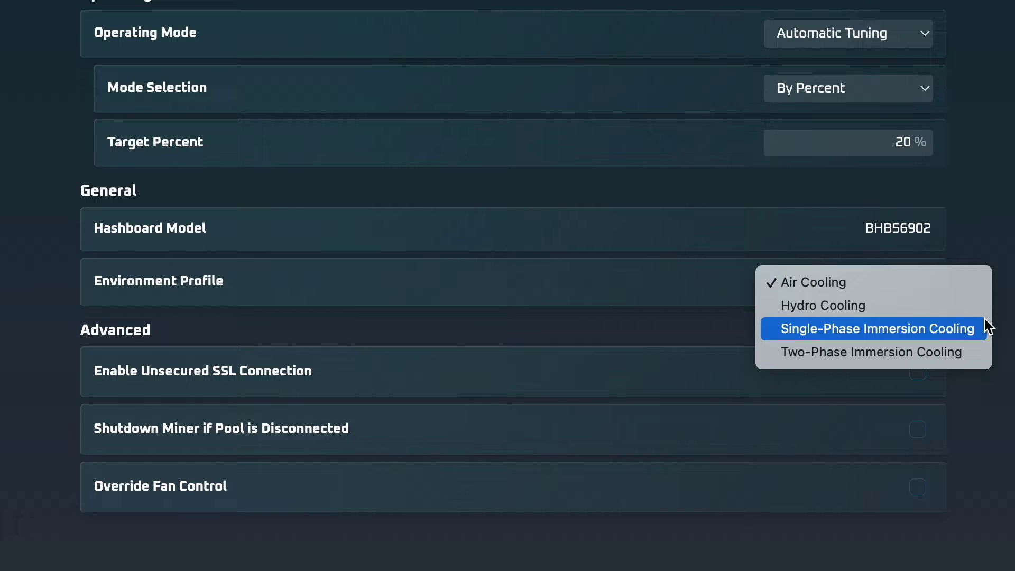
click(969, 353)
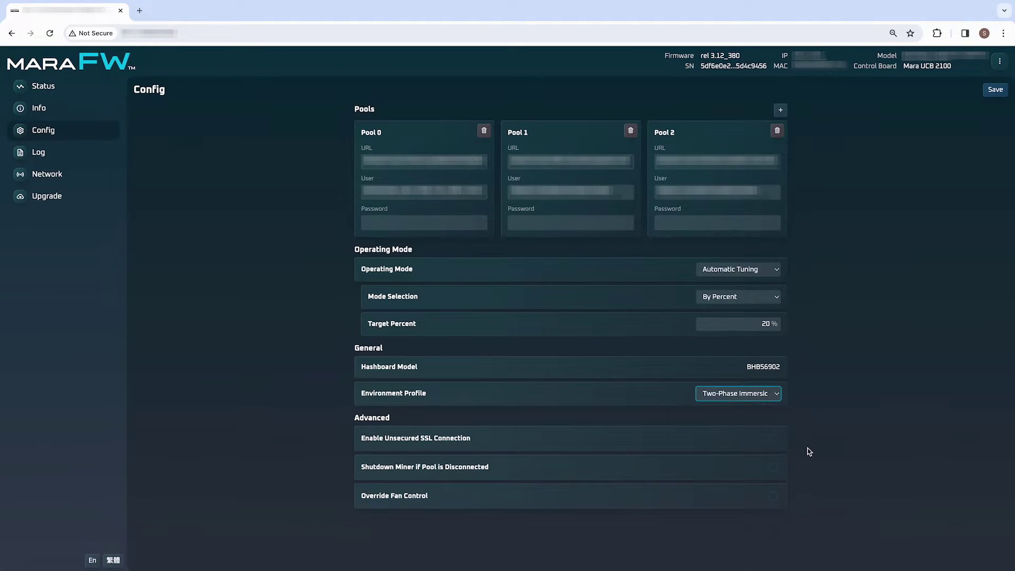
Leave unsecured SSL and shutdown-on-disconnect off, and override fan control to a fixed speed
click(776, 444)
click(773, 440)
click(773, 468)
click(773, 468)
click(779, 498)
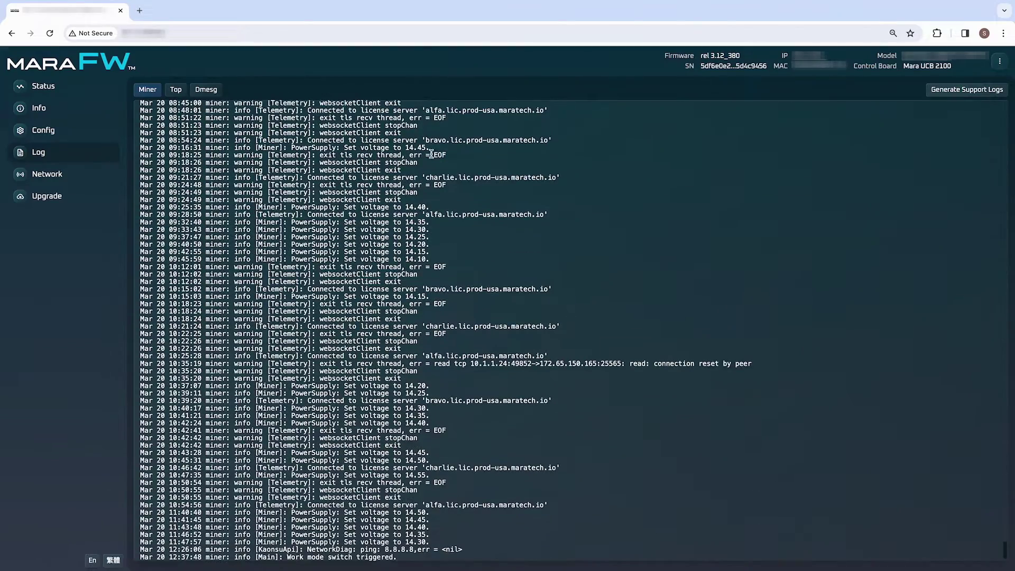
Scroll back through the miner log to older March 19 entries and generate support logs
scroll(690, 292, down, 1)
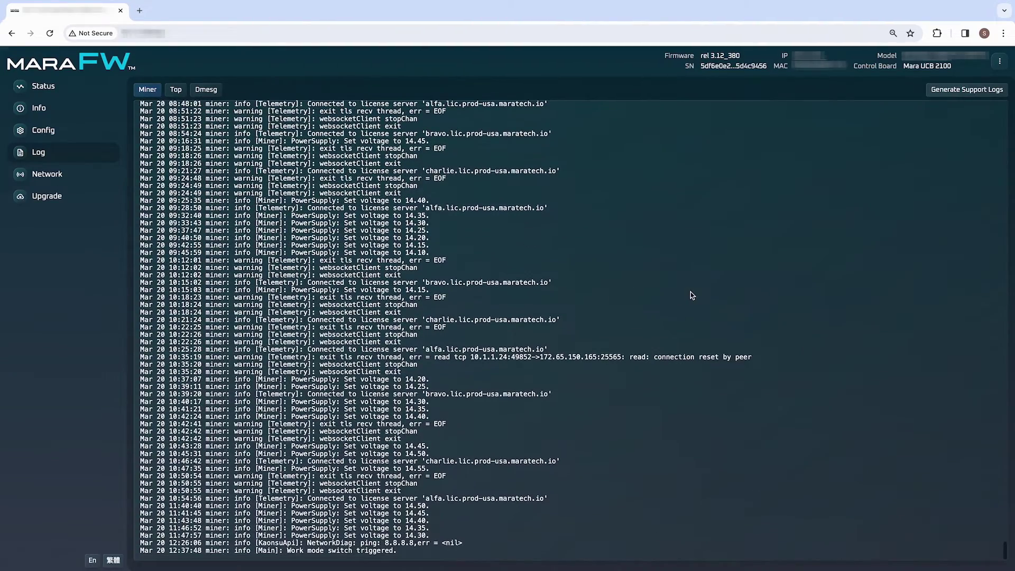
scroll(690, 295, up, 5)
scroll(686, 292, up, 5)
scroll(670, 283, up, 5)
scroll(608, 236, up, 5)
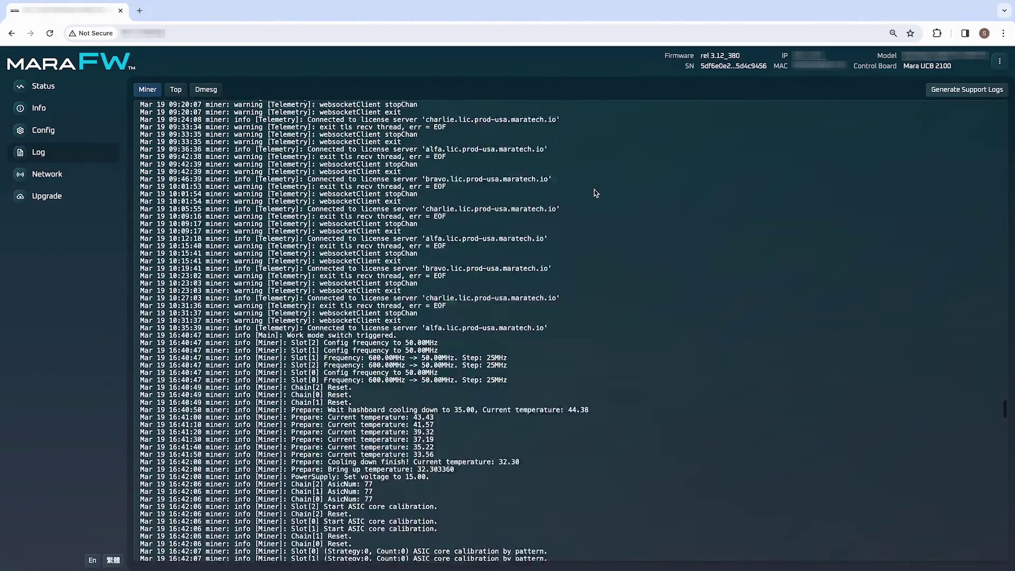
scroll(595, 191, up, 5)
scroll(596, 192, up, 5)
scroll(624, 194, up, 5)
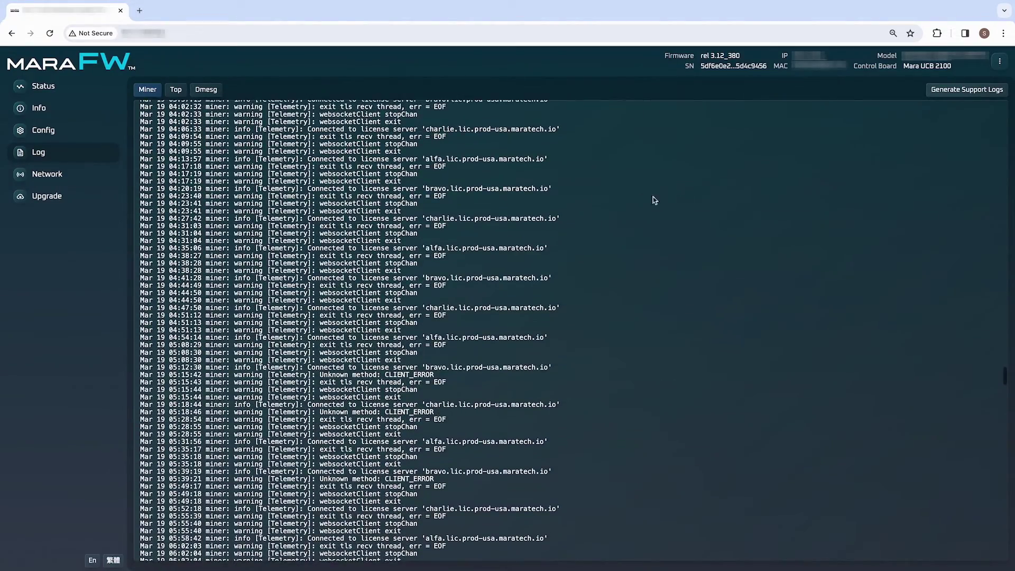
click(998, 95)
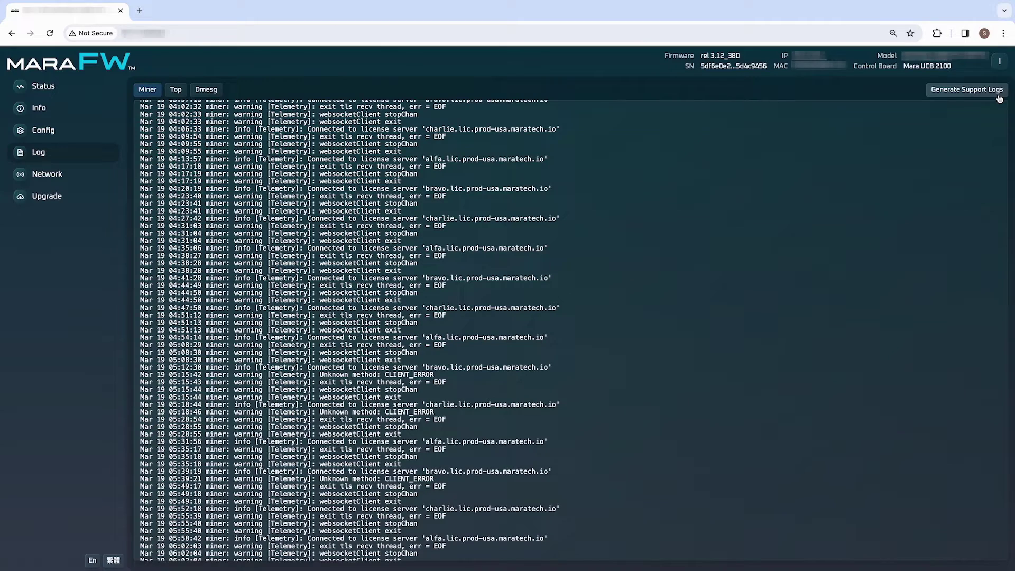
Show the Network page with its 8.8.8.8 ping result: 0% loss, about 12 ms average
click(93, 178)
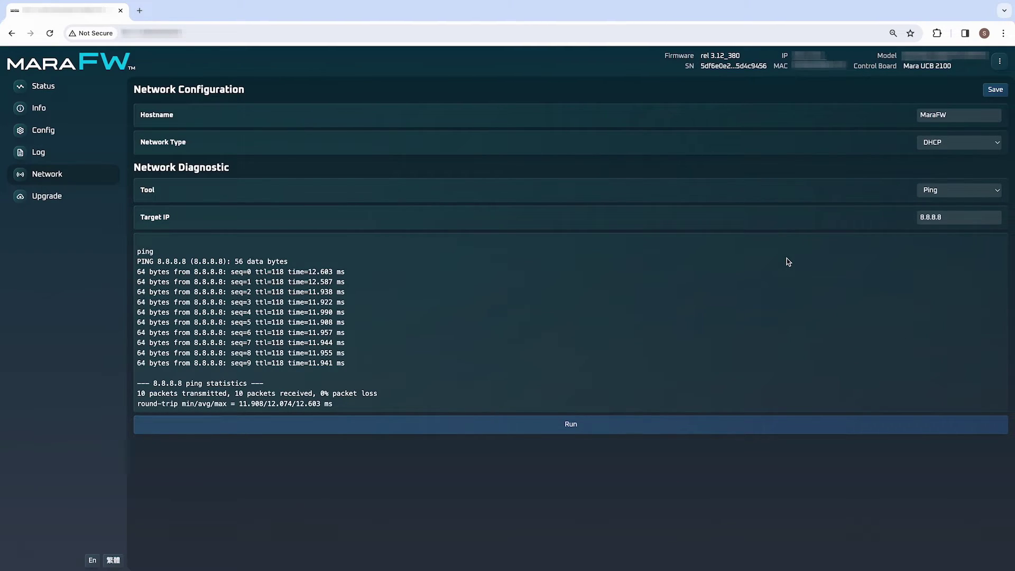
Navigate from the Network page to the firmware Upgrade page
click(40, 197)
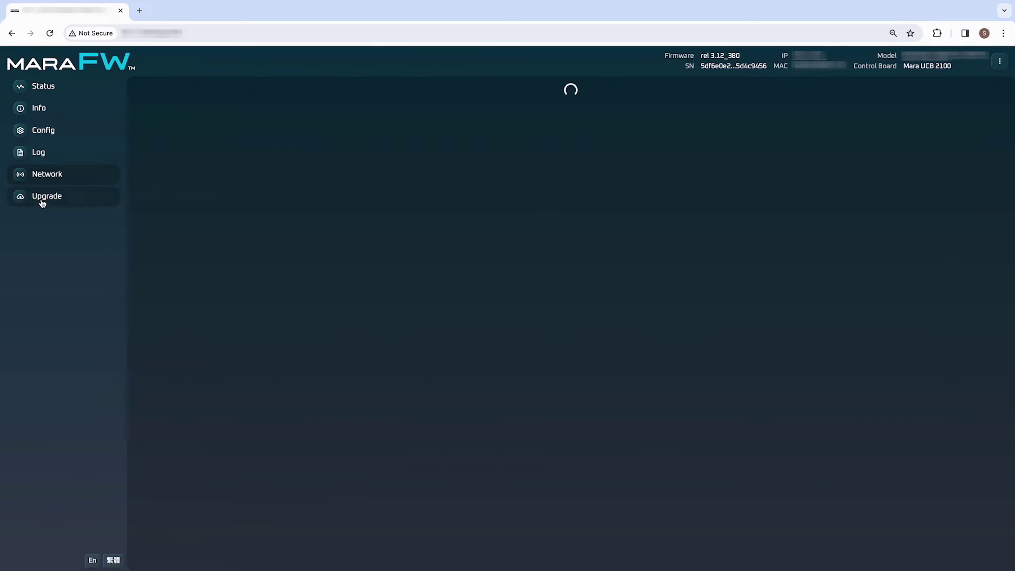